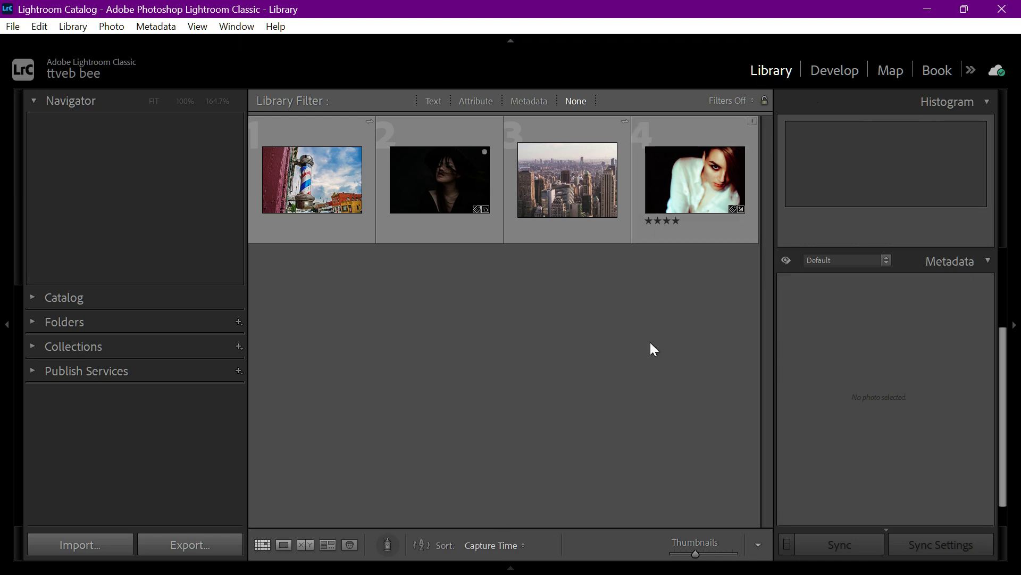
Open the metadata preset editor for the four-star photo of the woman in a white shirt.
click(979, 266)
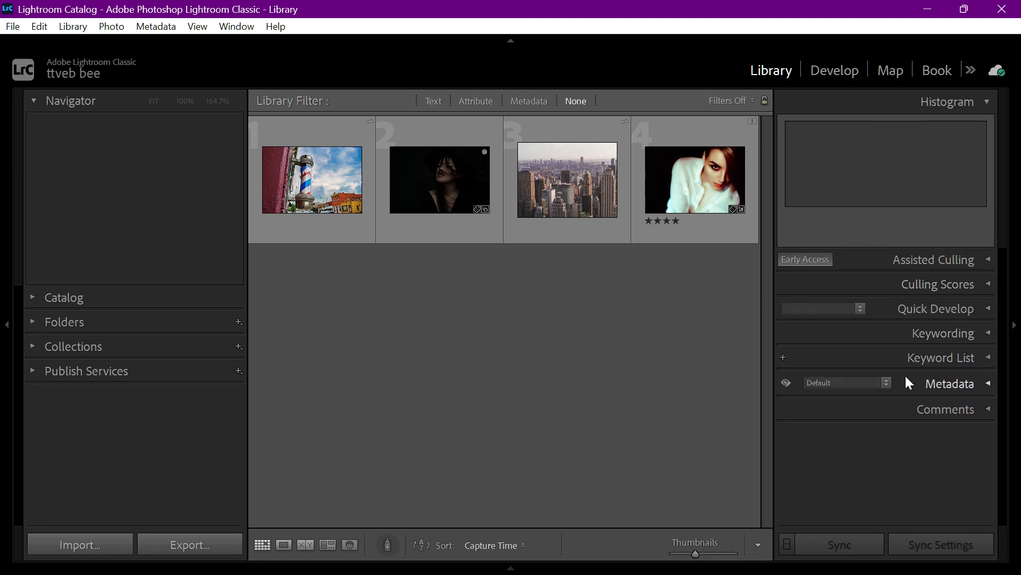
click(947, 384)
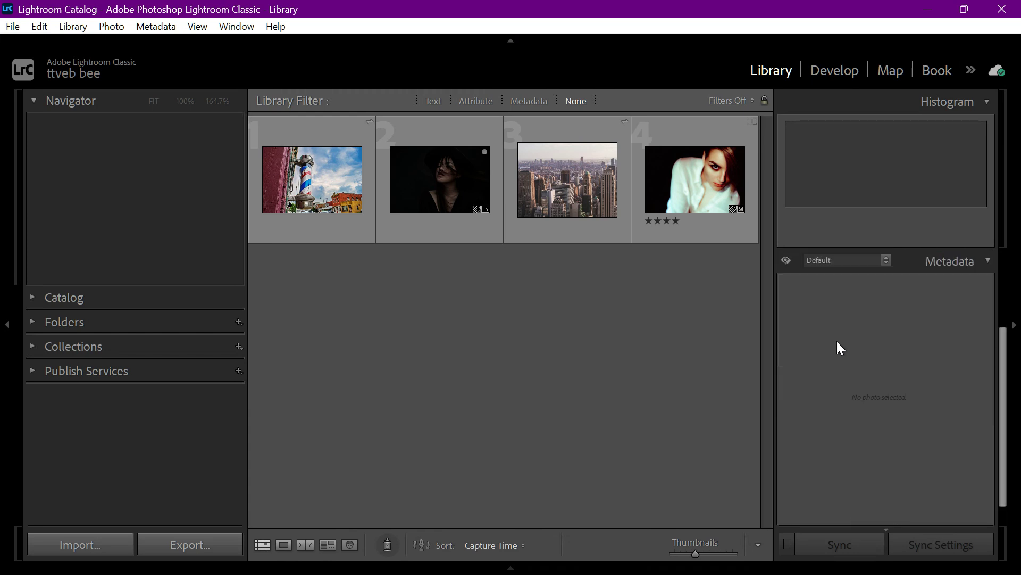
click(726, 197)
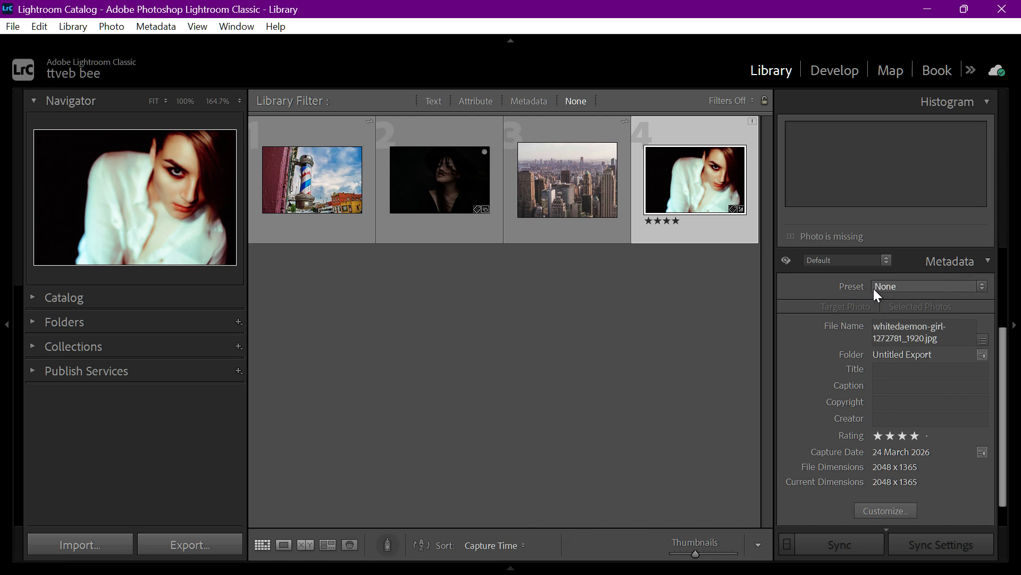
click(899, 287)
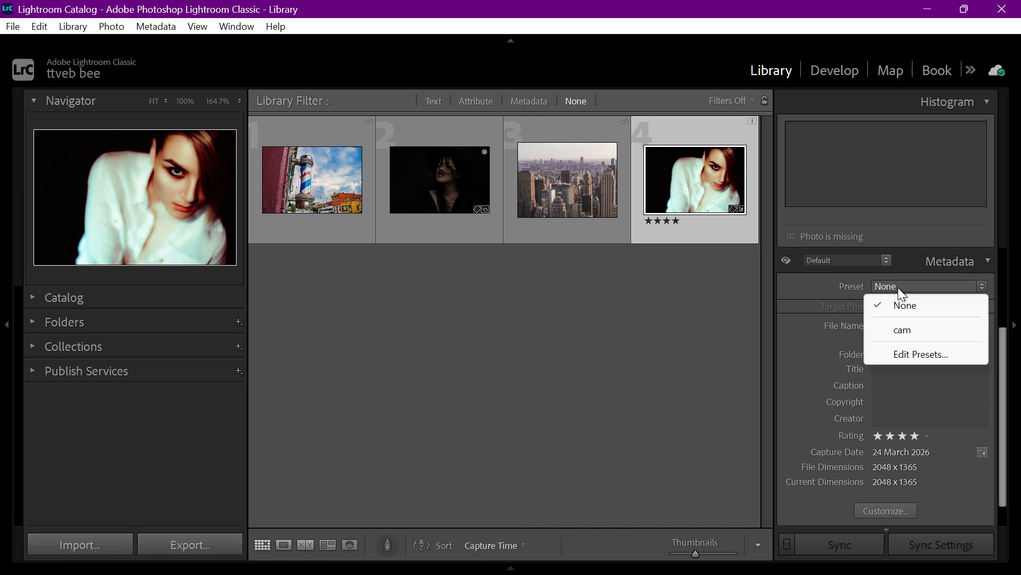
click(899, 354)
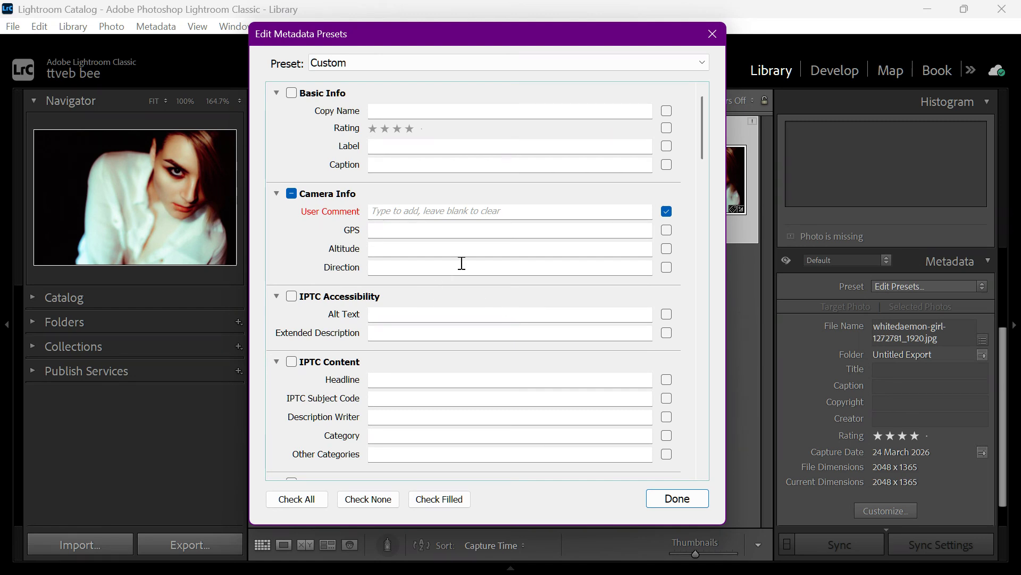
Look through the preset's metadata fields and set the Camera Info User Comment to Sony.
scroll(691, 175, down, 20)
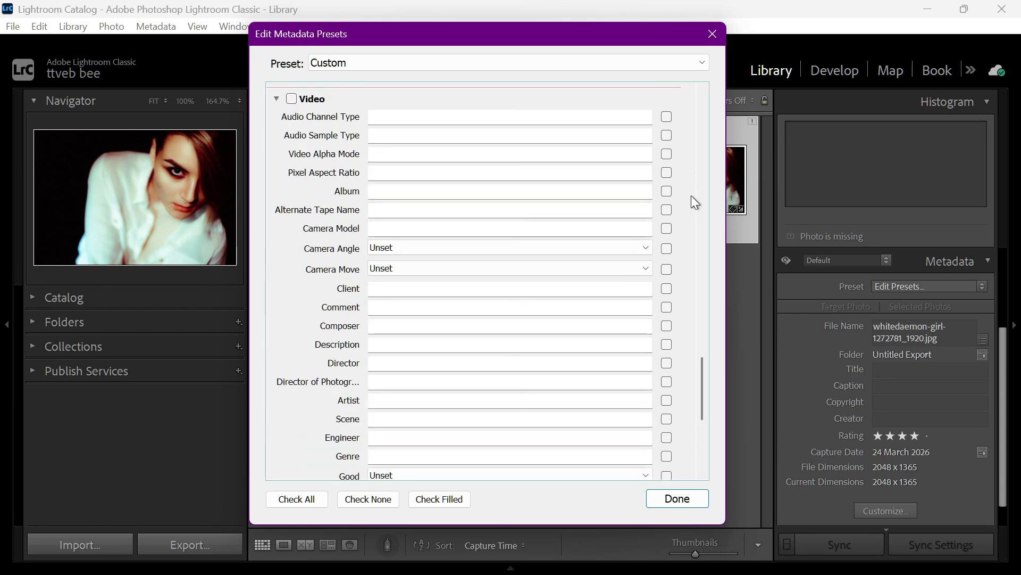
scroll(691, 205, up, 12)
scroll(691, 205, up, 5)
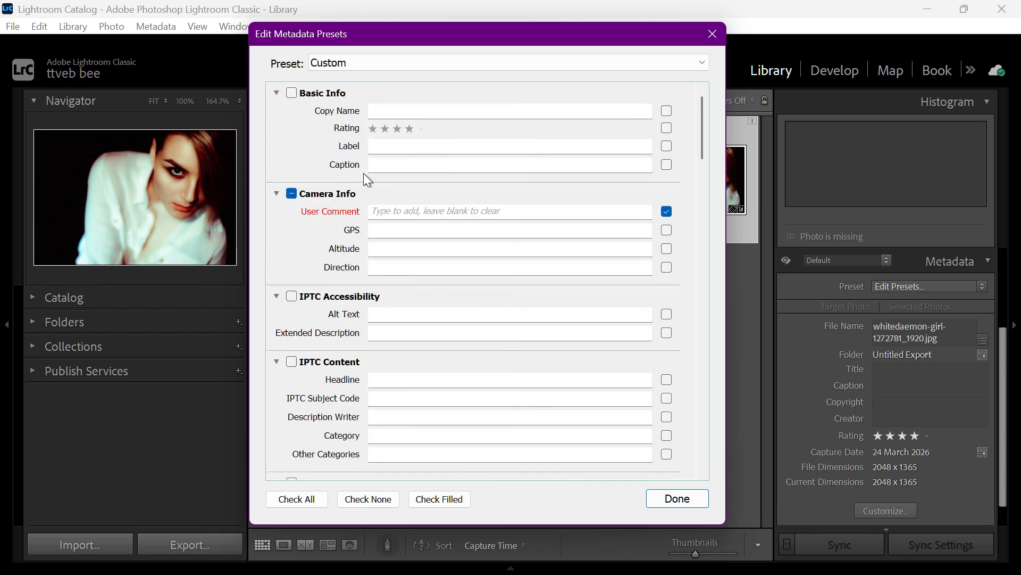
click(413, 215)
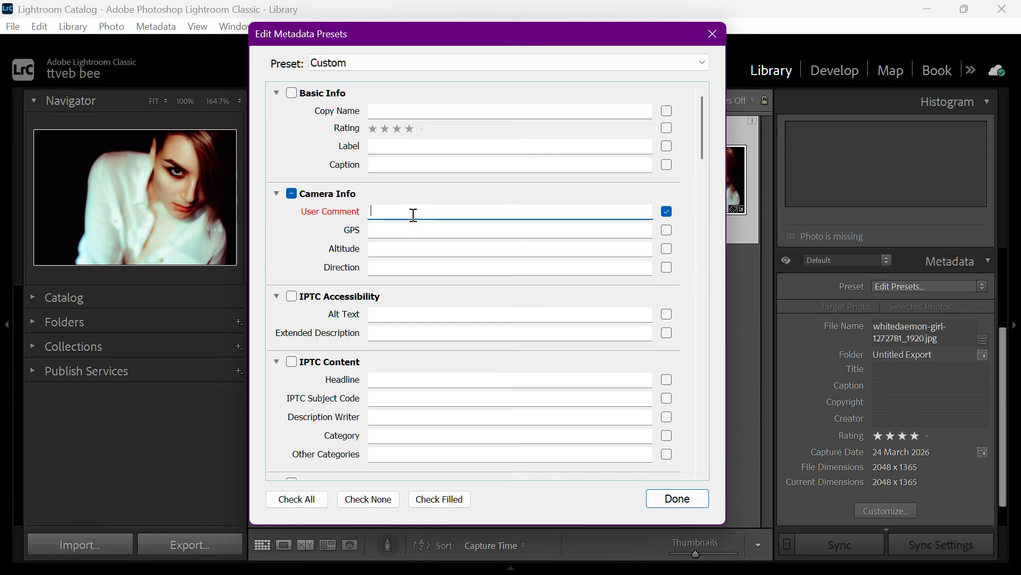
text(Sony)
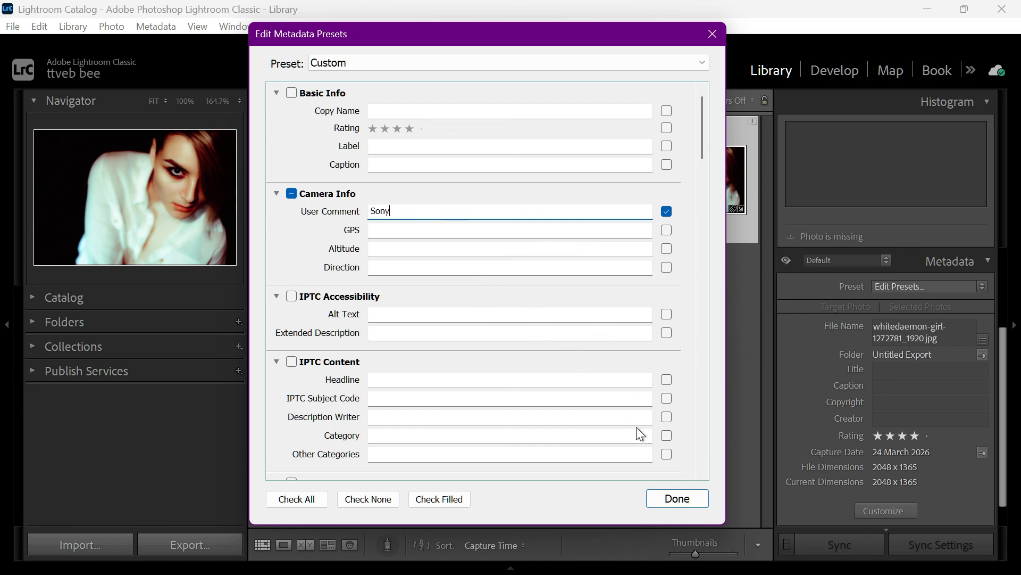
Finish editing and save the changes as a new metadata preset named cam1.
click(655, 493)
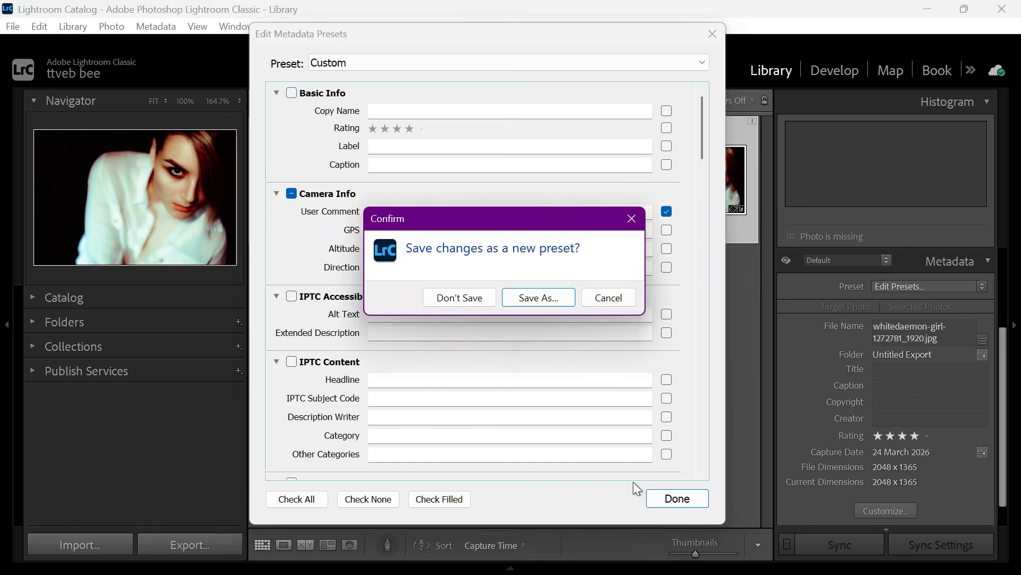
click(527, 299)
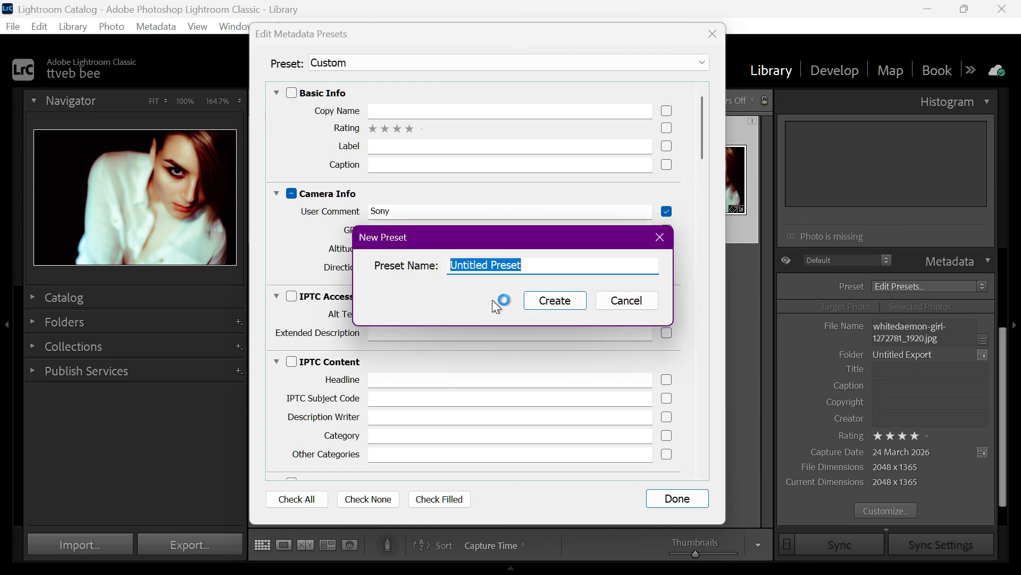
text(c)
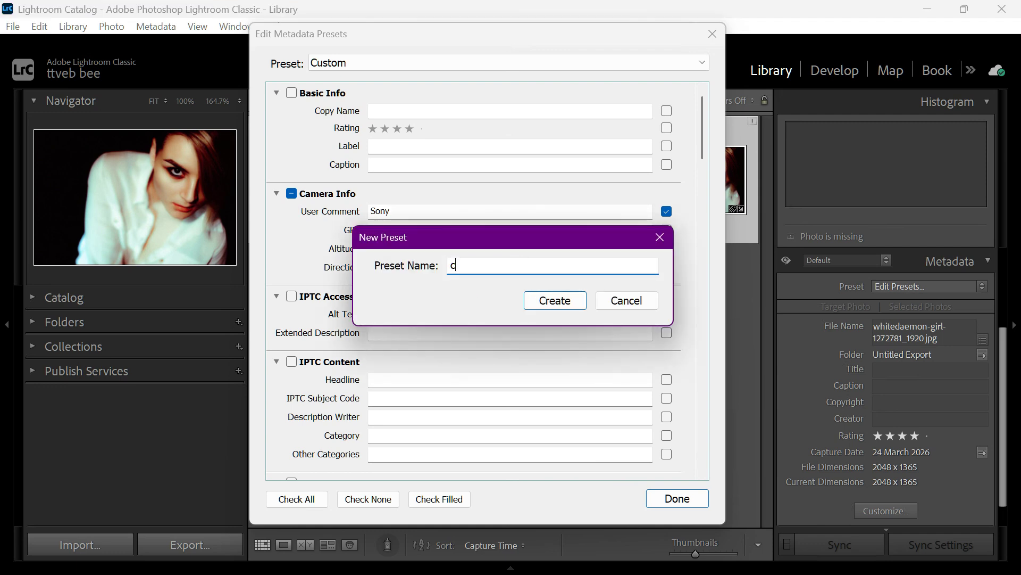
text(am)
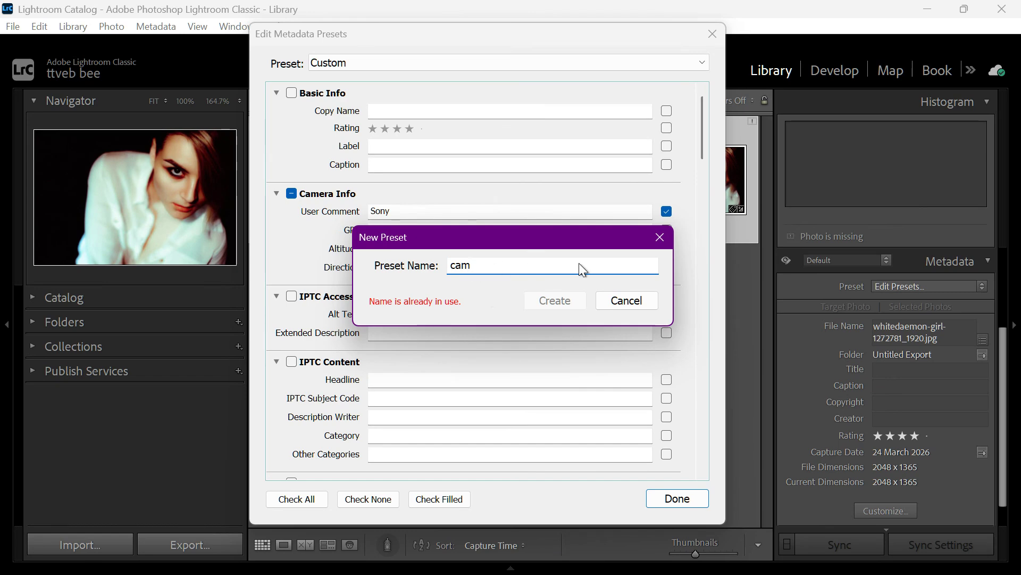
text(1)
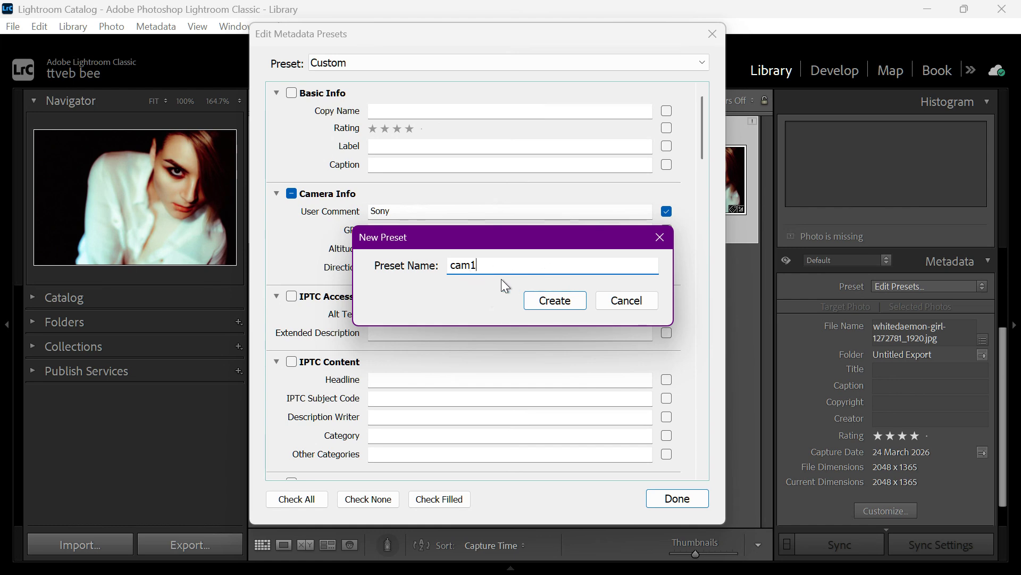
click(532, 293)
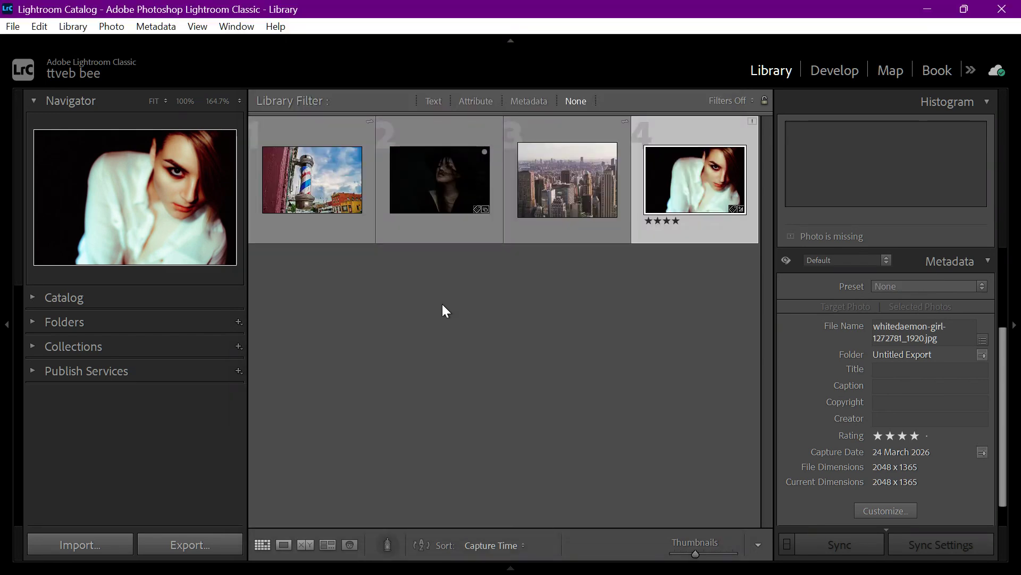
Start a photo import with the Photoshop_bin folder on the desktop as the source.
click(506, 299)
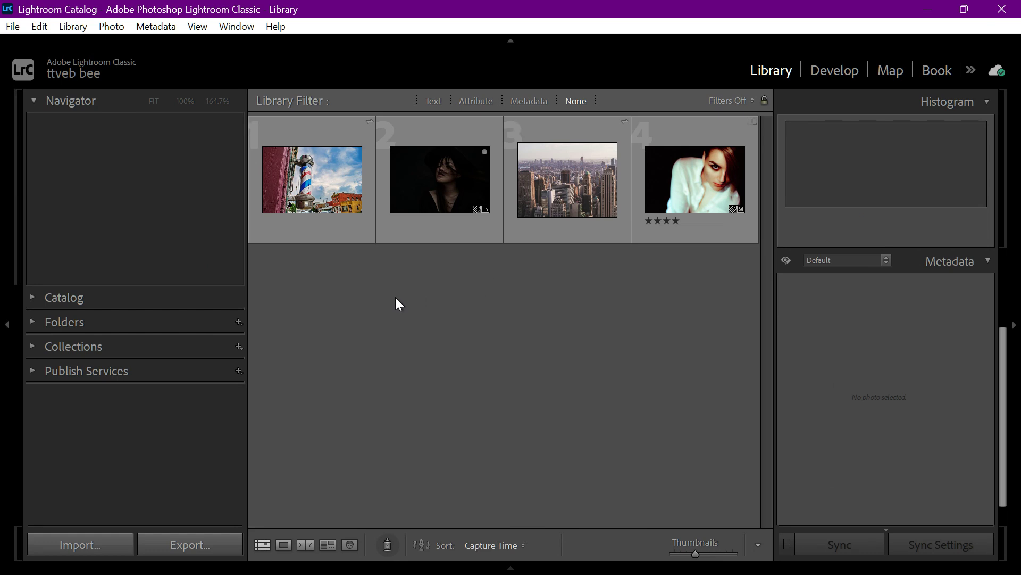
click(535, 190)
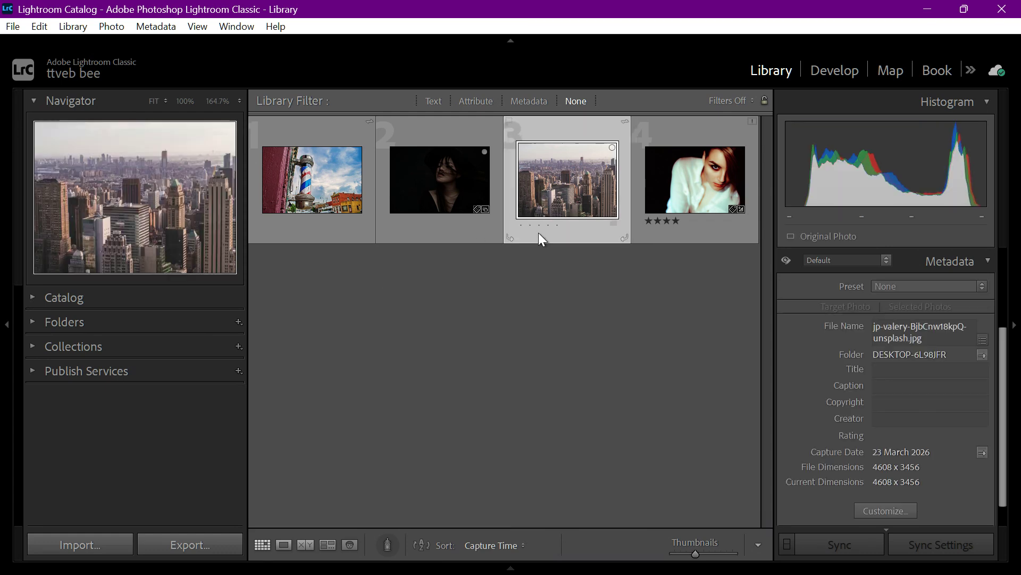
click(80, 541)
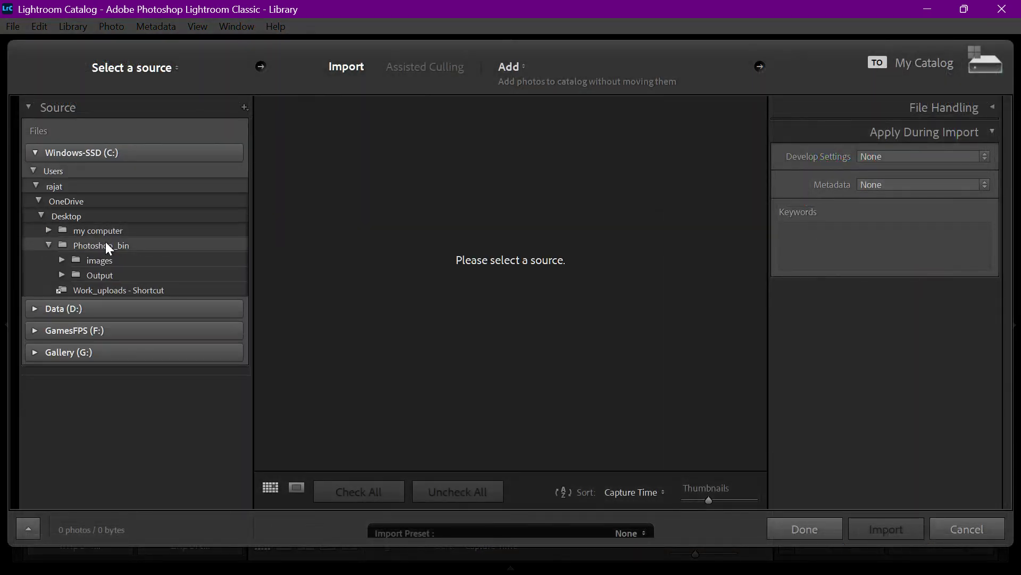
click(105, 243)
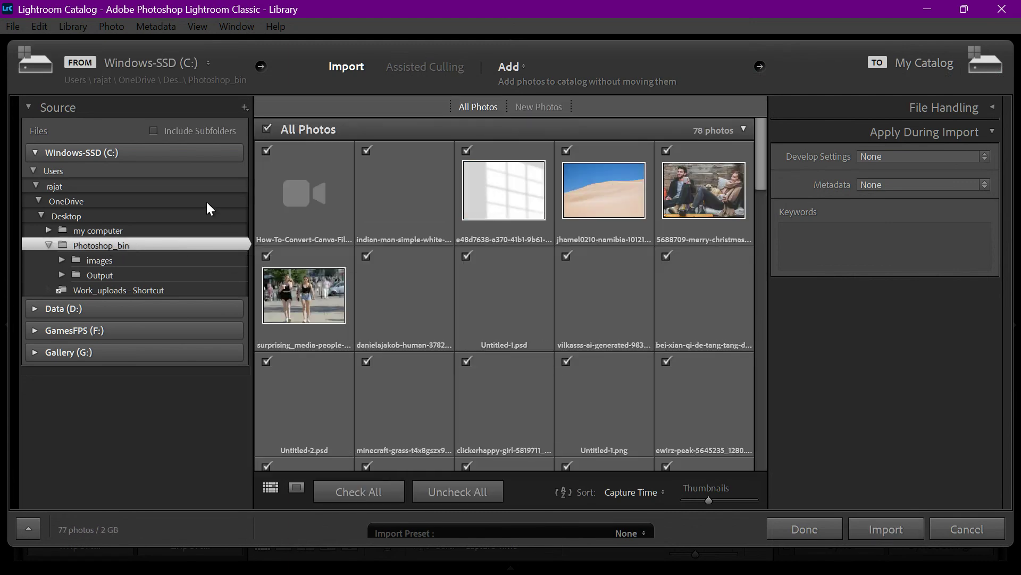
click(33, 152)
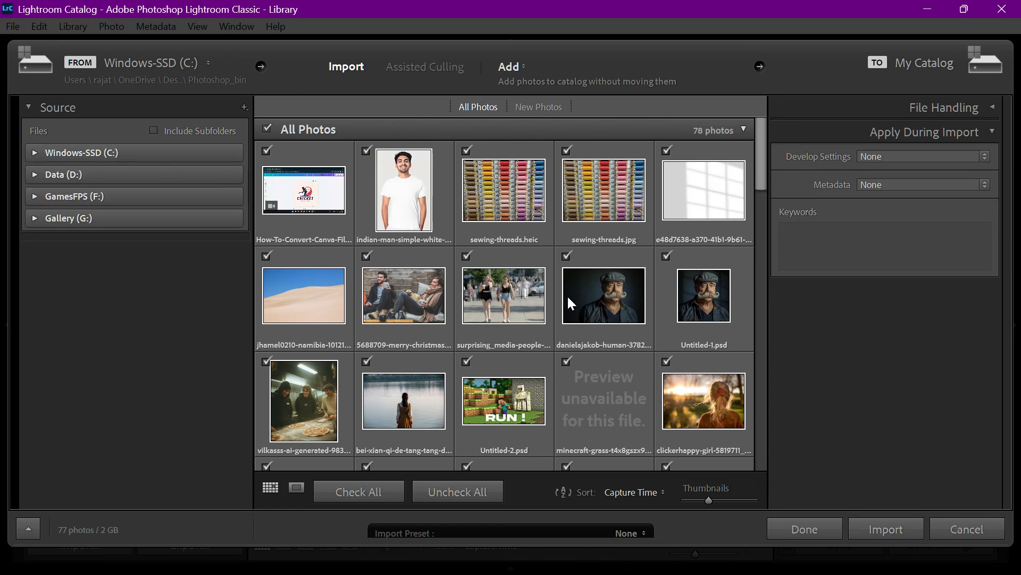
Select the portrait of the moustached man in a flat cap and set the import metadata preset to cam1.
click(585, 298)
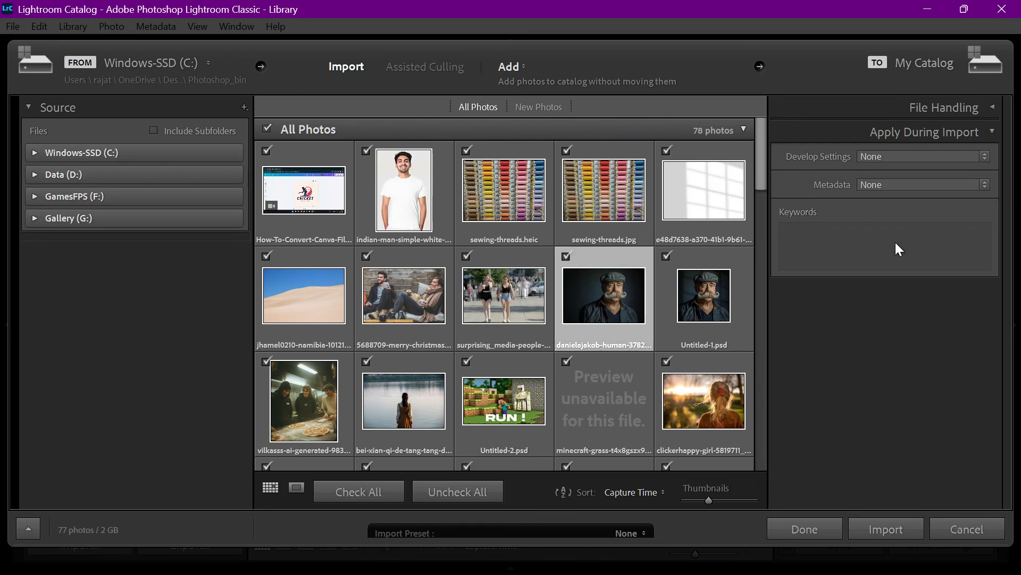
click(919, 184)
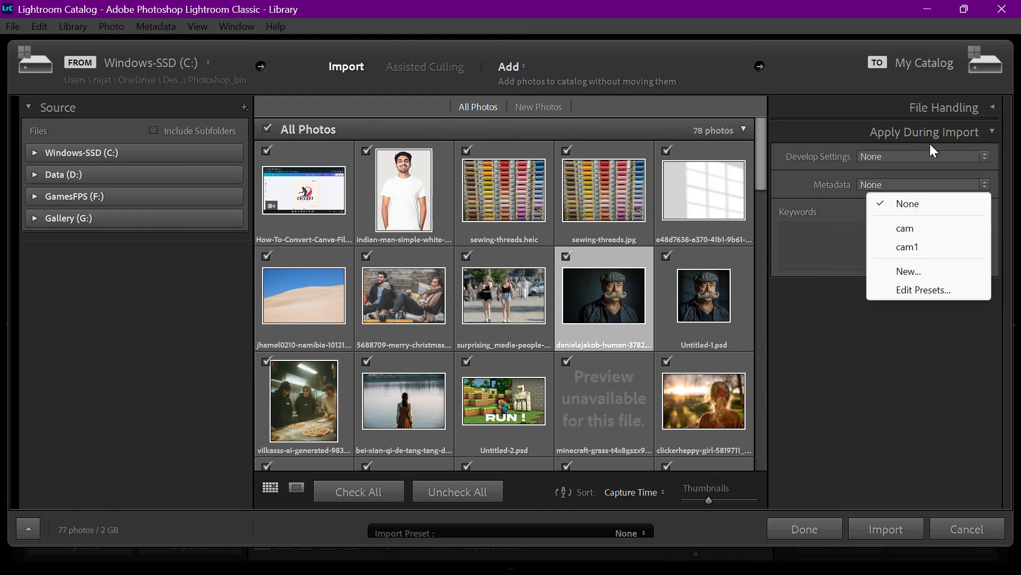
click(930, 135)
click(930, 135)
click(894, 186)
click(917, 246)
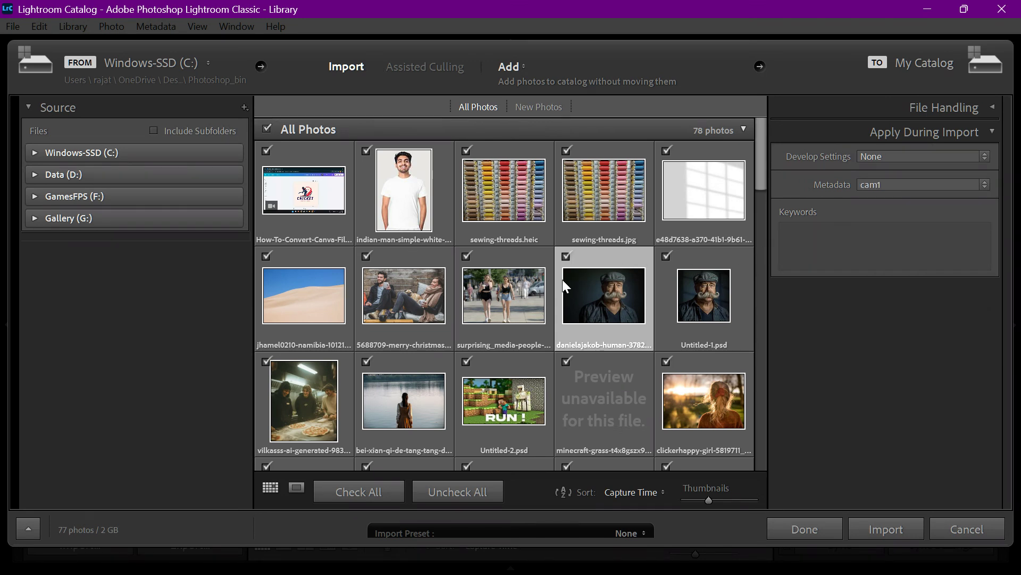
Uncheck all photos except the moustached man's portrait and import it with the cam1 metadata preset.
click(441, 490)
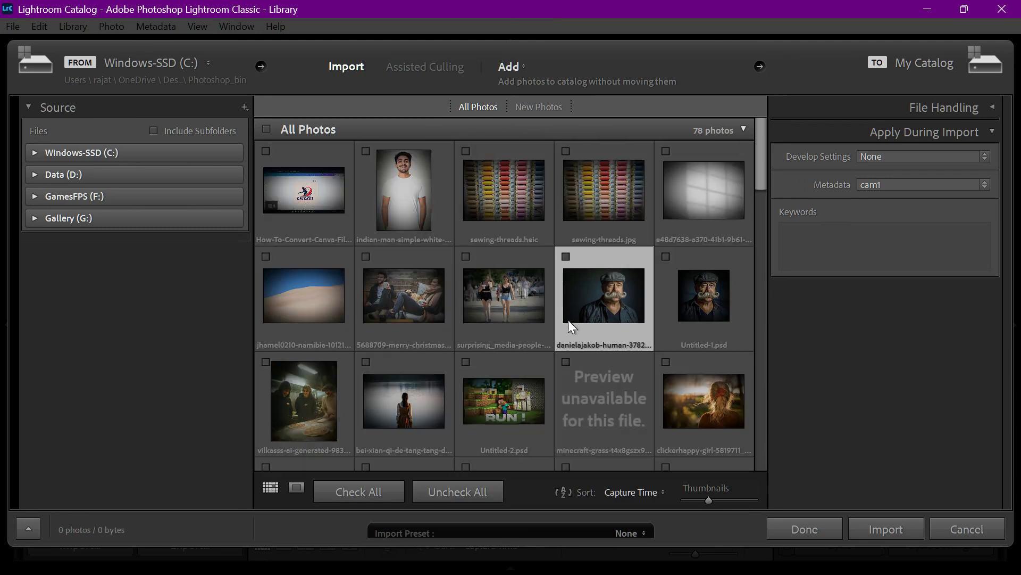
click(567, 258)
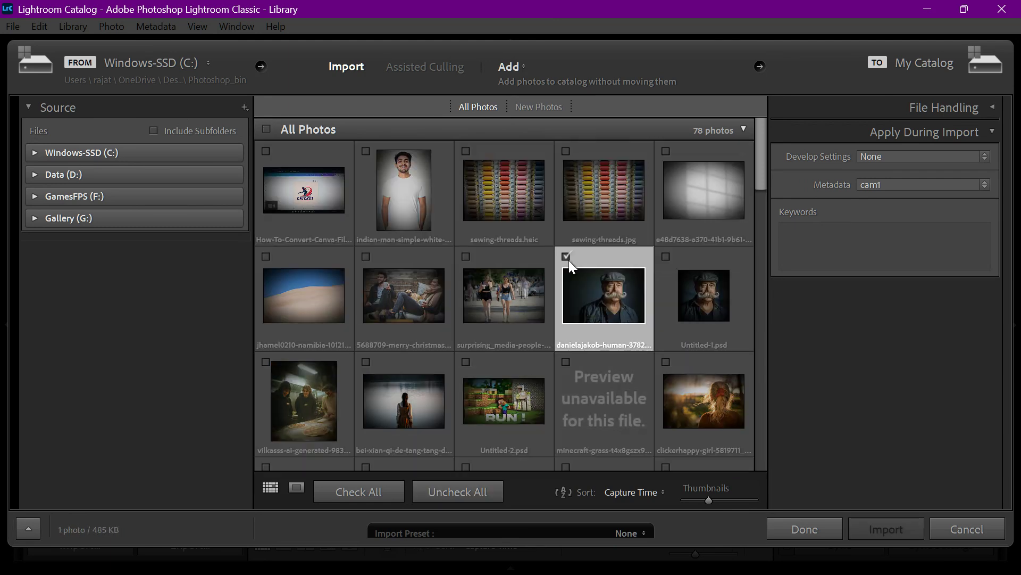
click(893, 182)
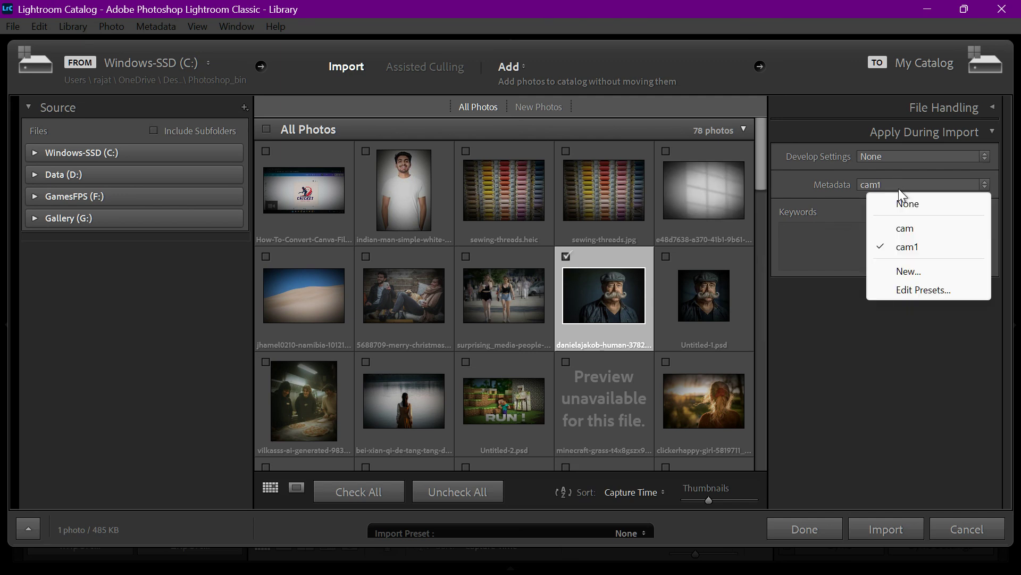
click(922, 246)
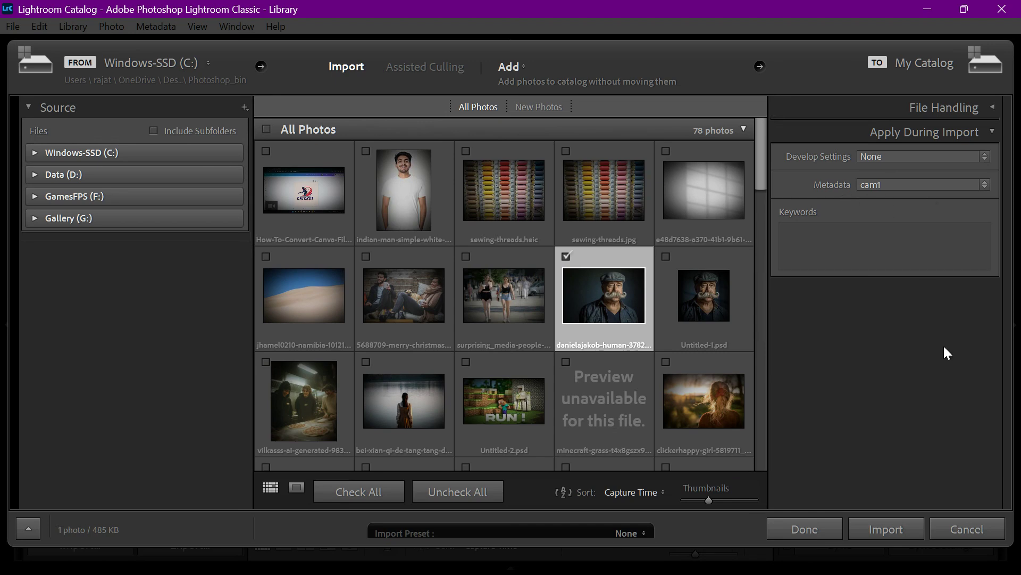
click(887, 528)
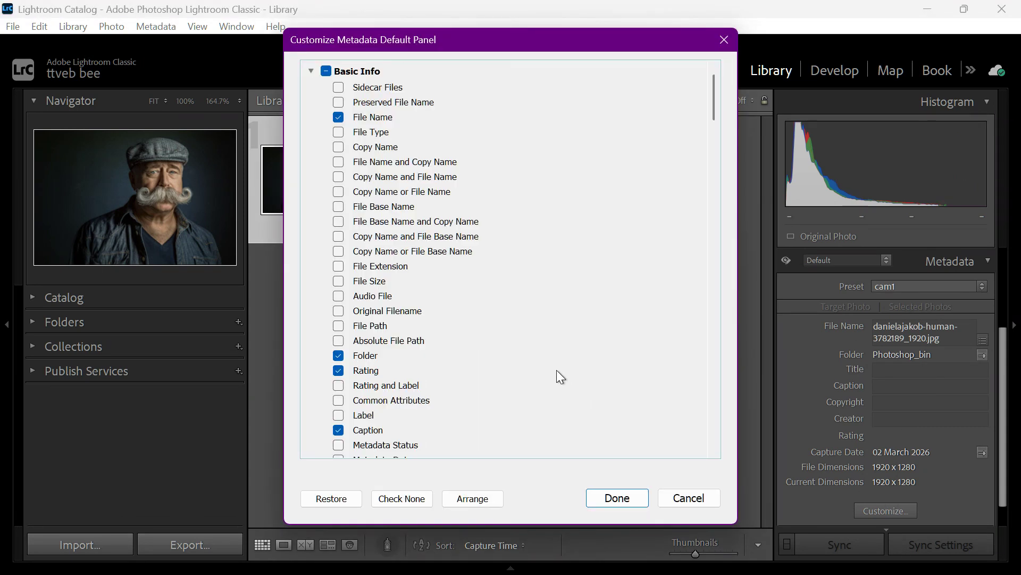
Look through the available fields for the default metadata panel and close the customization dialog.
scroll(461, 290, down, 15)
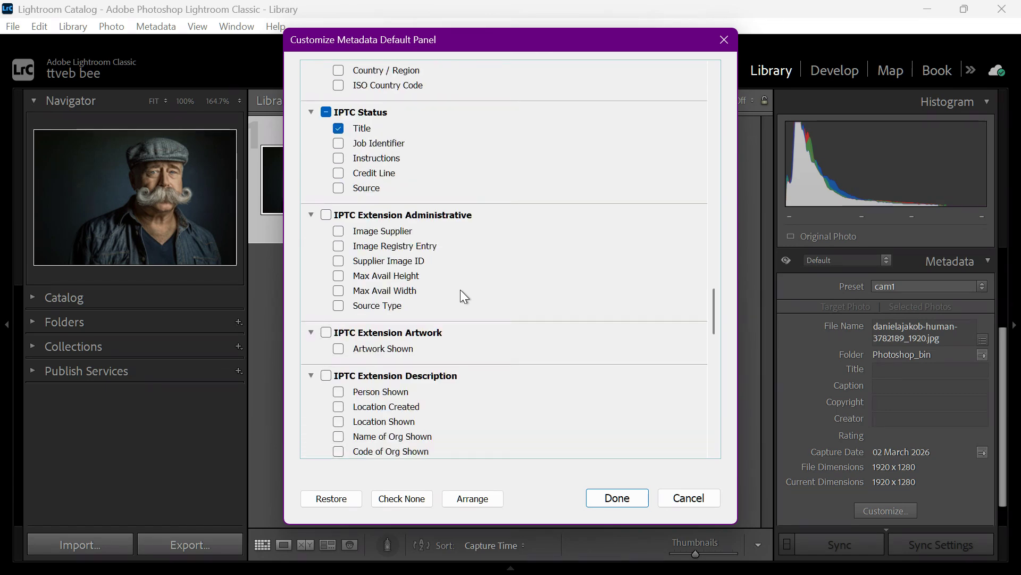
scroll(436, 298, down, 15)
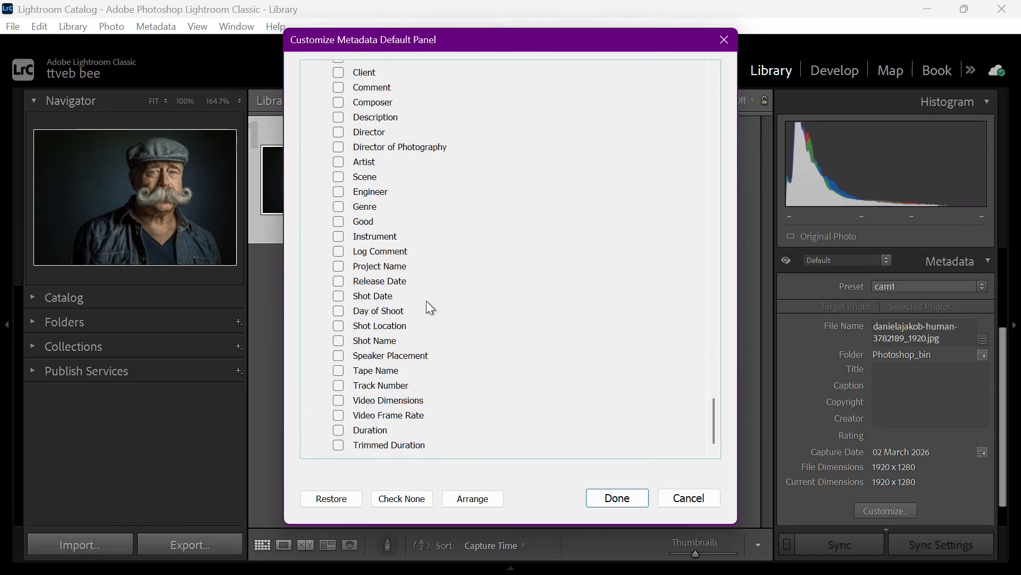
scroll(427, 301, up, 12)
scroll(426, 302, up, 15)
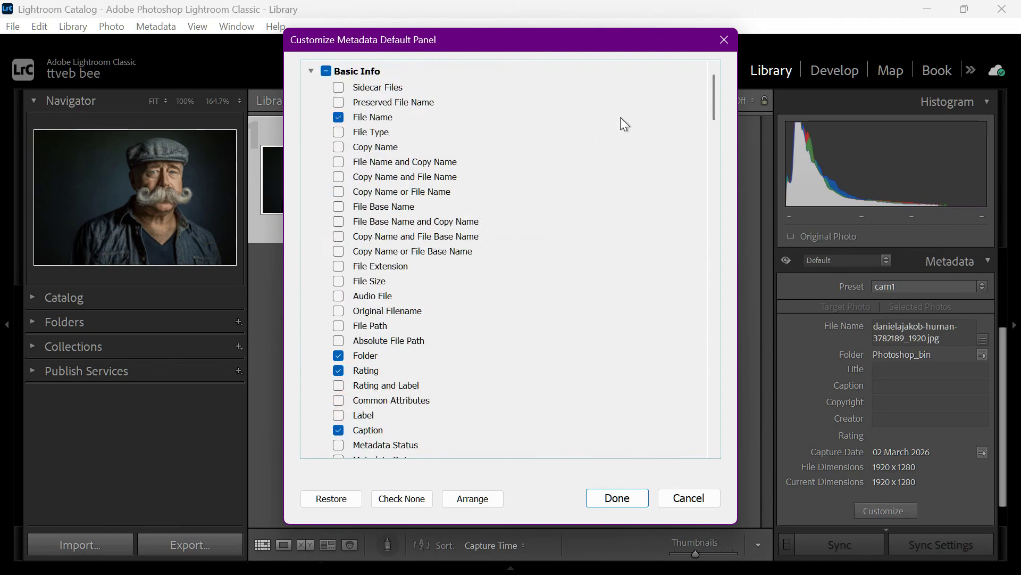
key(Return)
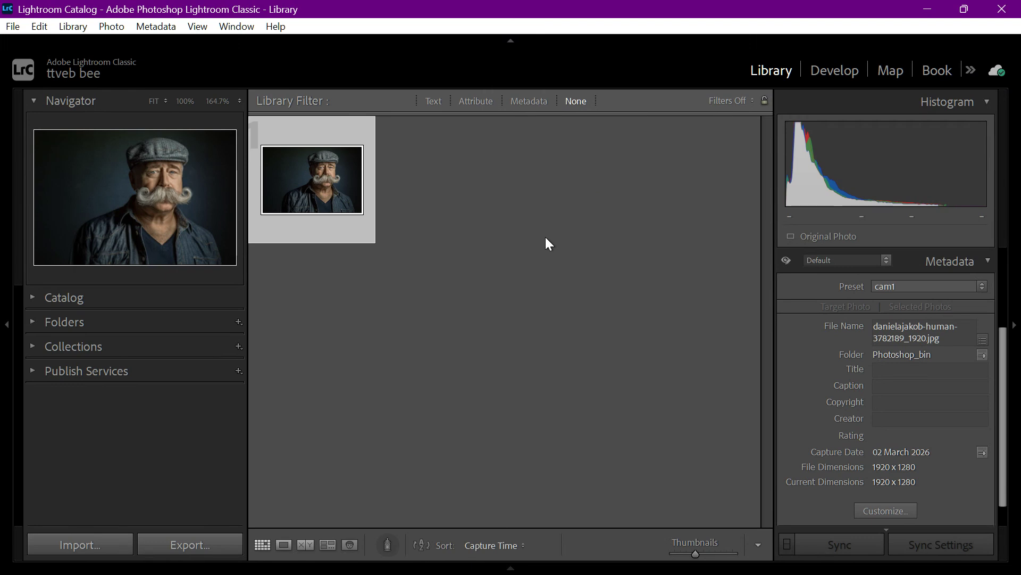